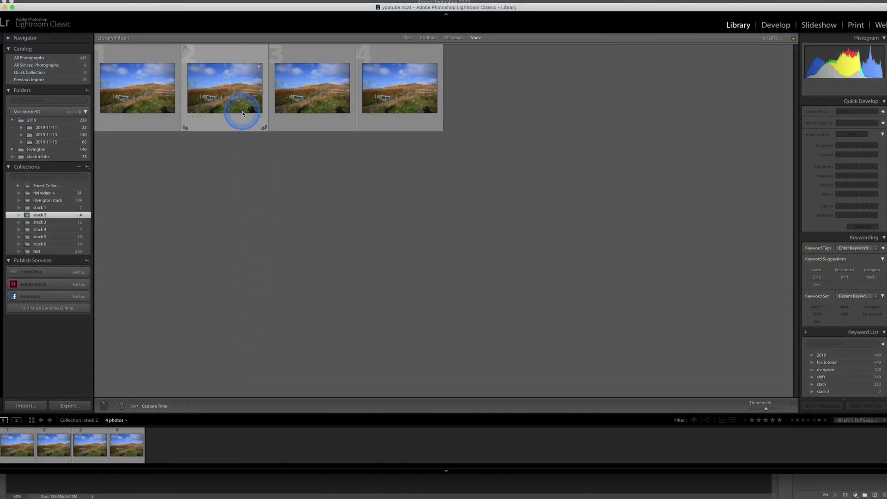
Select all four stack 2 photos and use Edit In > Open as Layers in Photoshop
key(super+a)
right_click(156, 85)
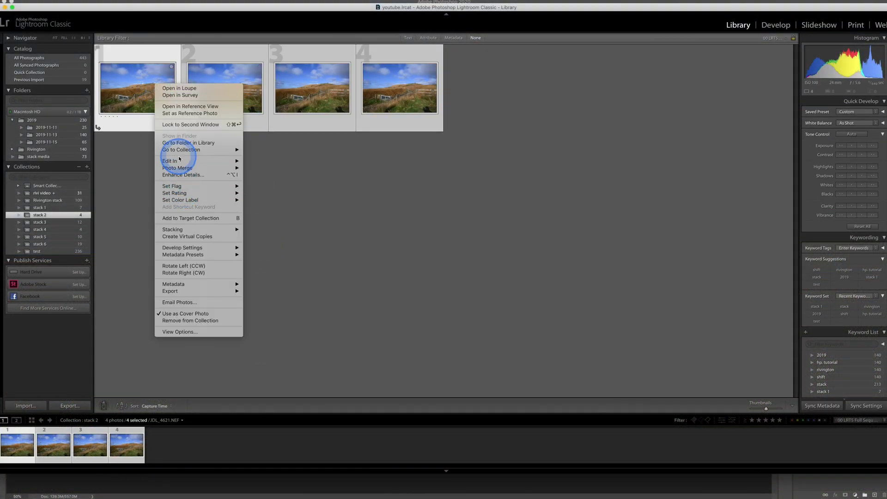
mouse_move(171, 161)
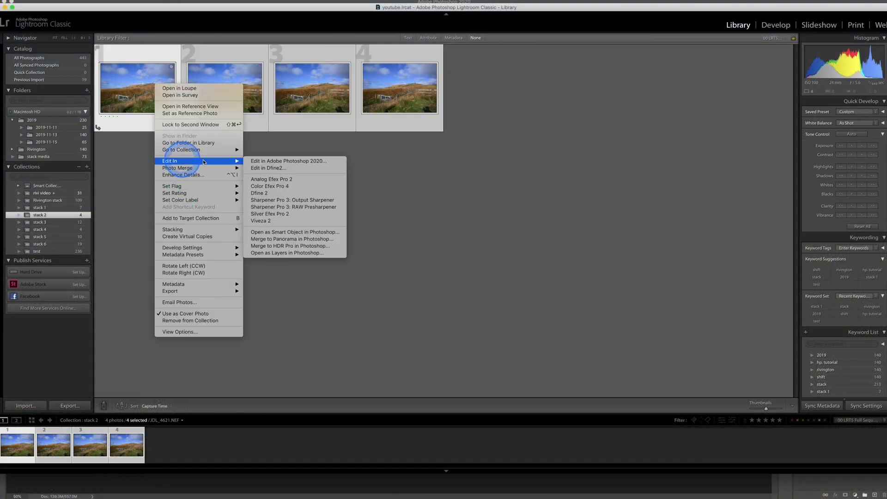
click(272, 254)
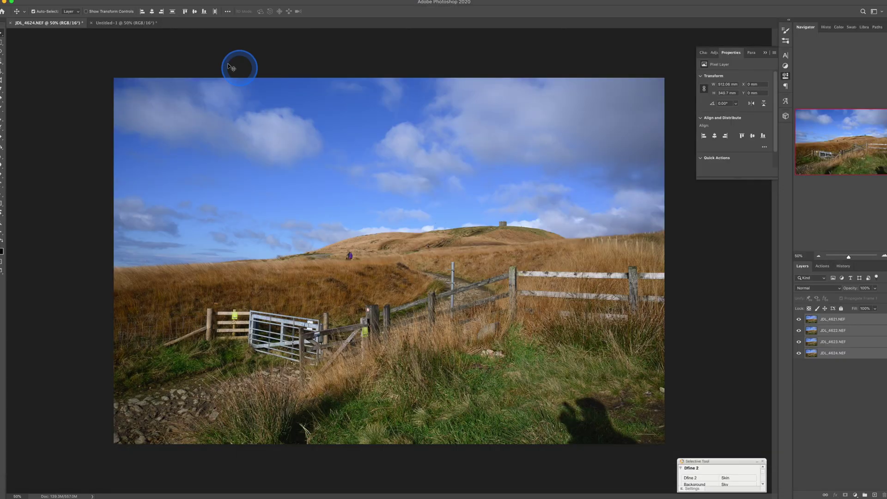
Run Auto-Align Layers with the Auto projection
click(46, 1)
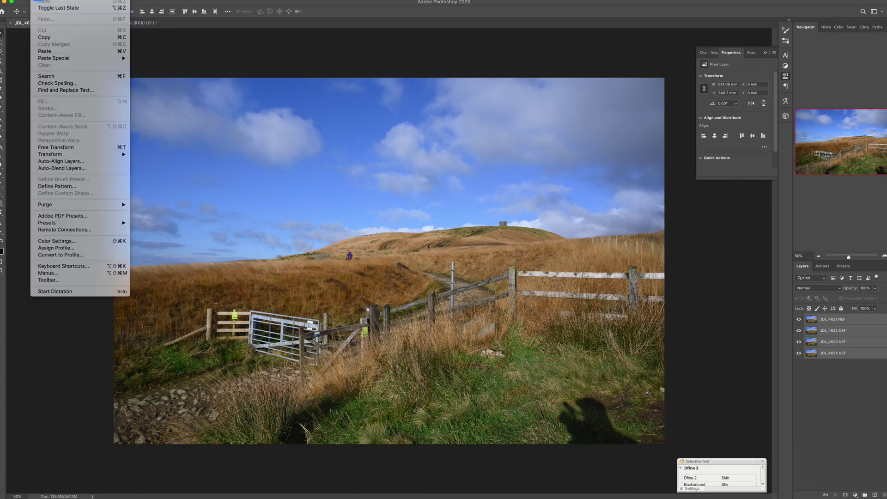
click(72, 161)
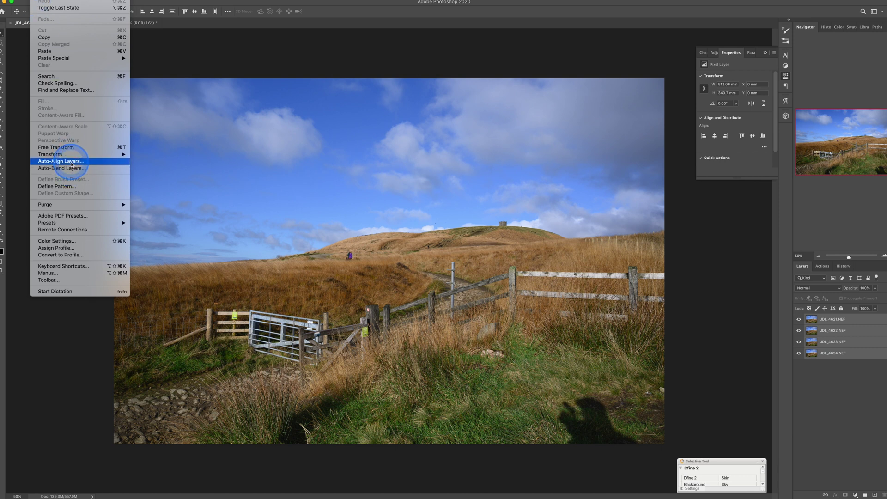
click(357, 179)
click(510, 167)
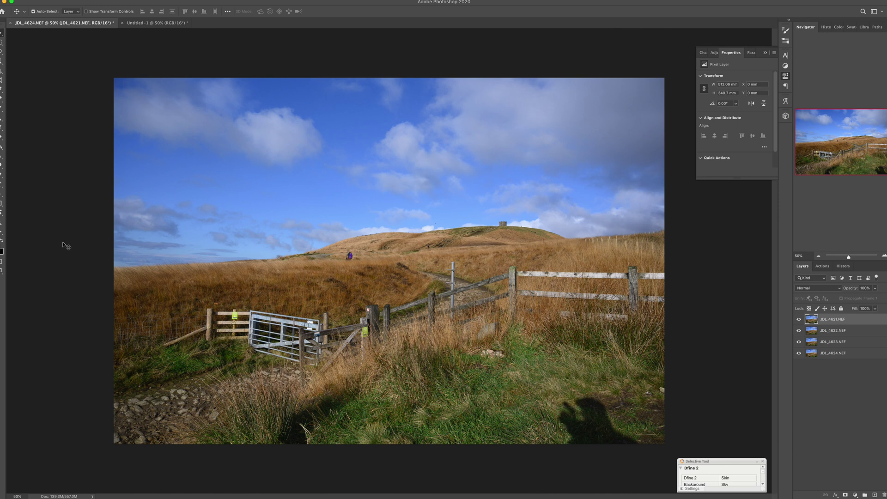
Select all four photo layers and auto-align them together
click(174, 257)
shift+click(835, 350)
click(35, 1)
click(69, 158)
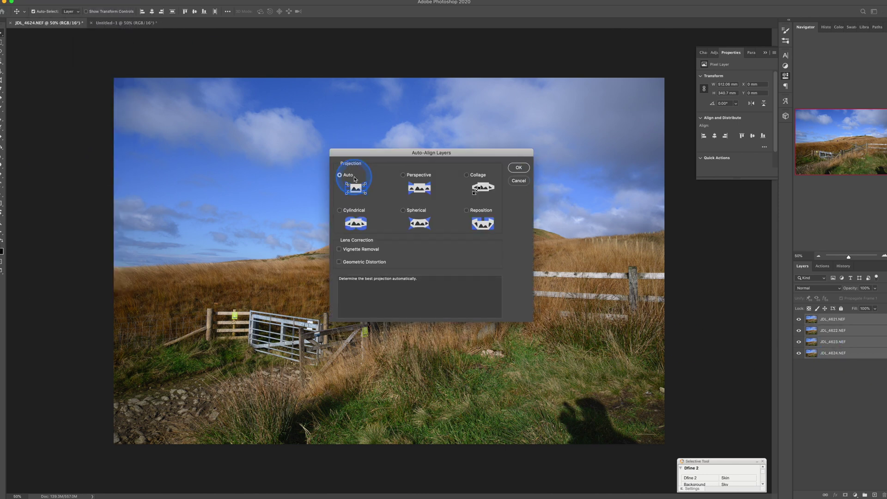
click(513, 167)
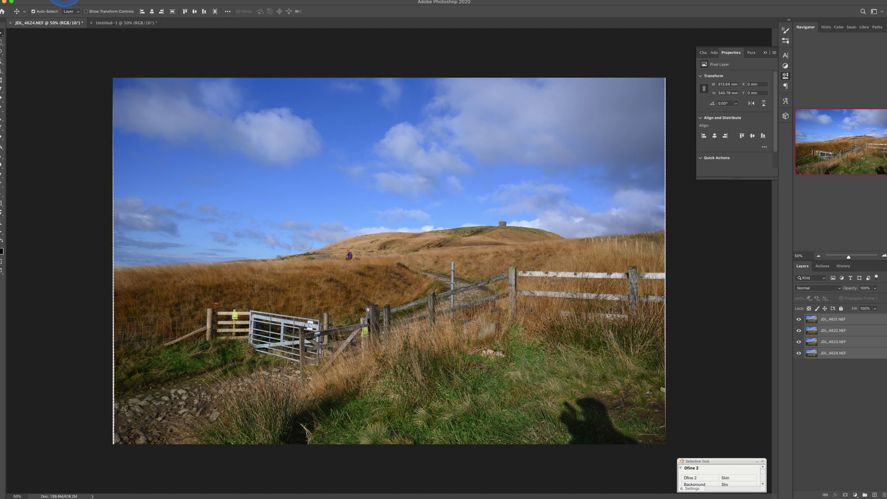
Auto-blend the four layers with Stack Images into one sharp merged layer
click(65, 1)
click(74, 167)
click(469, 194)
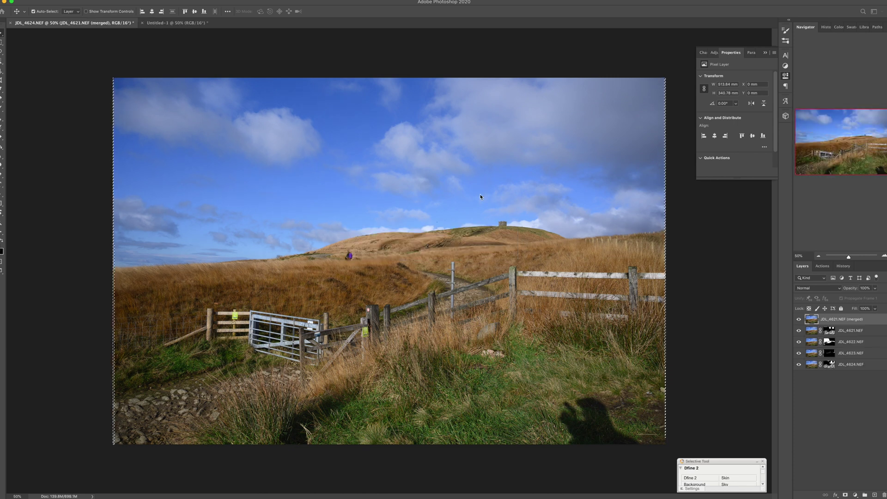
Crop tighter by pulling in the left and bottom-right edges, repositioning the photo, and committing
click(2, 71)
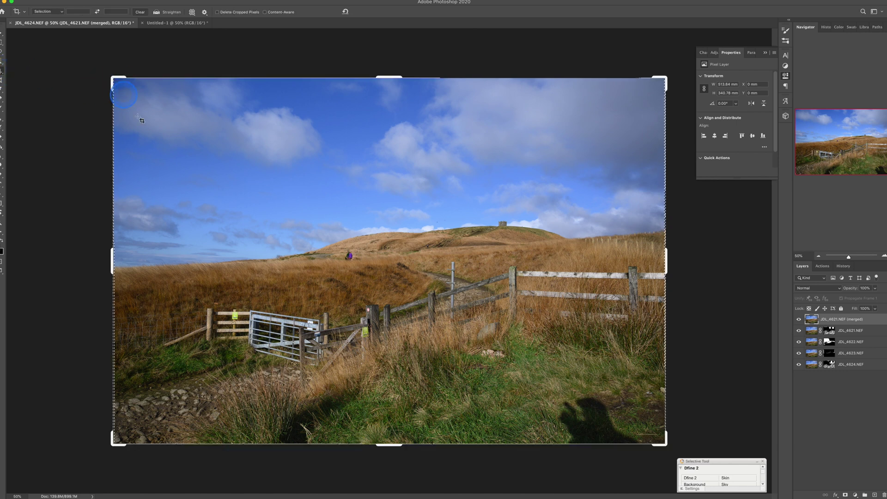
drag(118, 84, 605, 397)
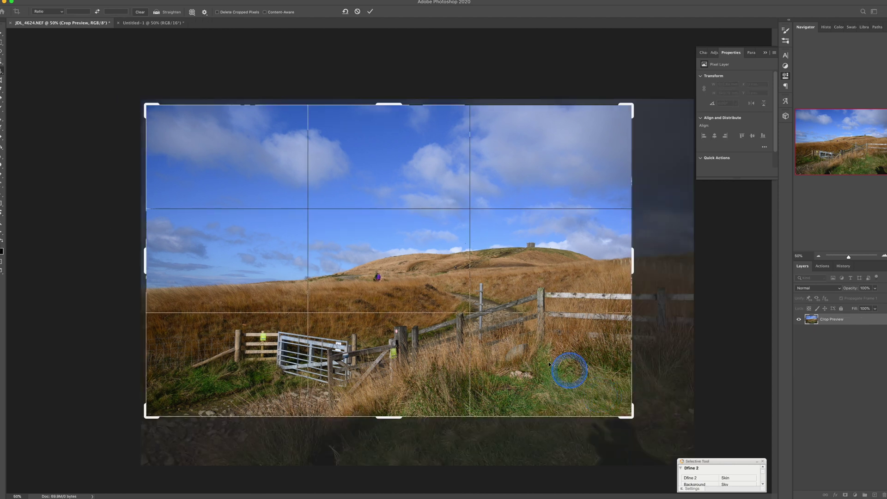
drag(145, 262, 159, 268)
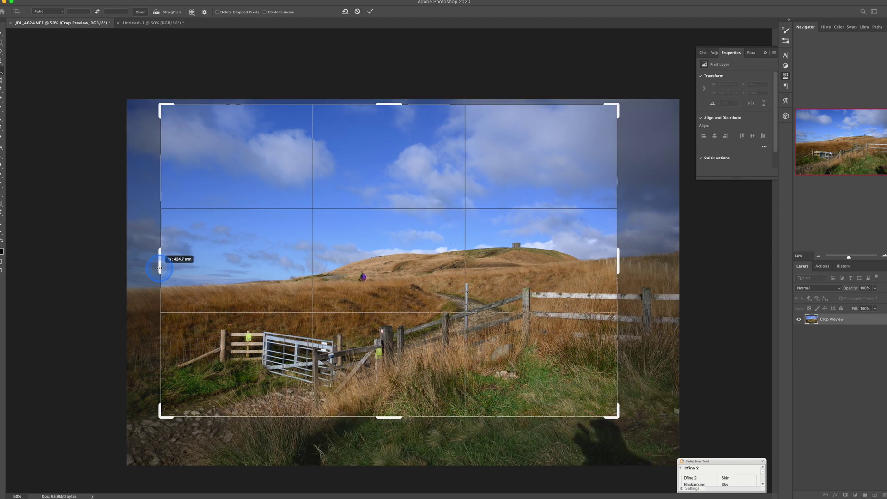
drag(237, 273, 236, 240)
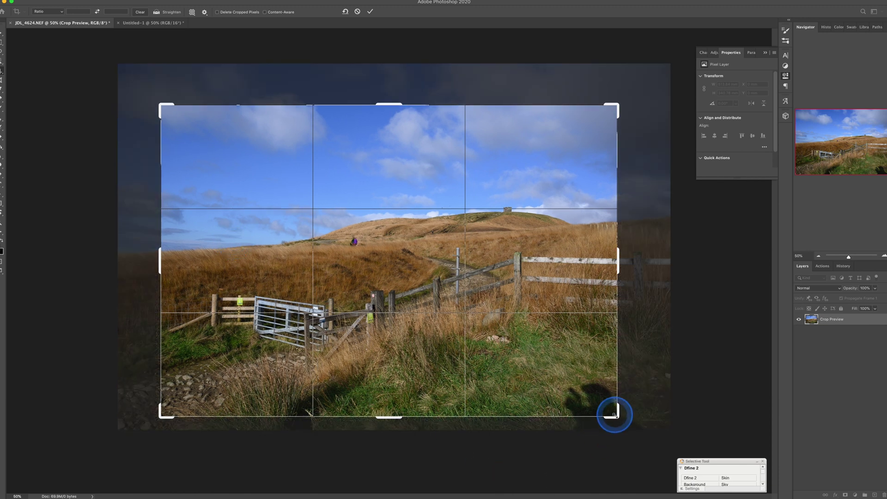
drag(615, 415, 593, 396)
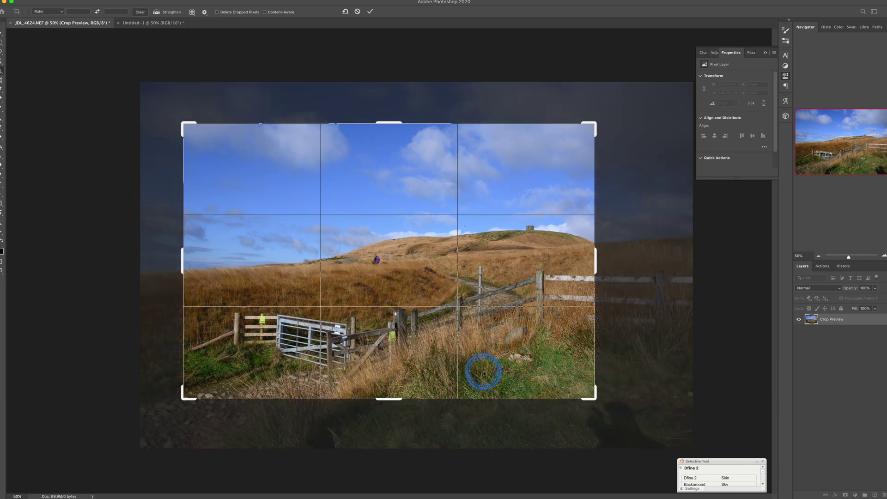
drag(482, 370, 451, 373)
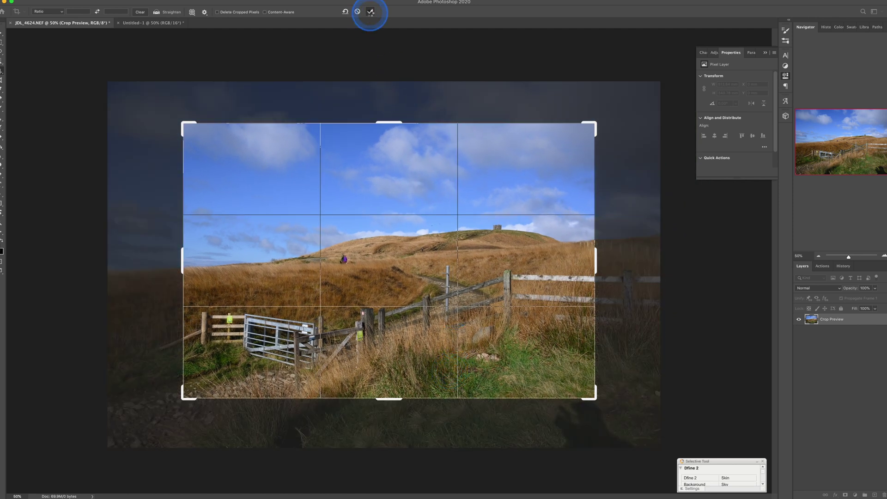
click(370, 12)
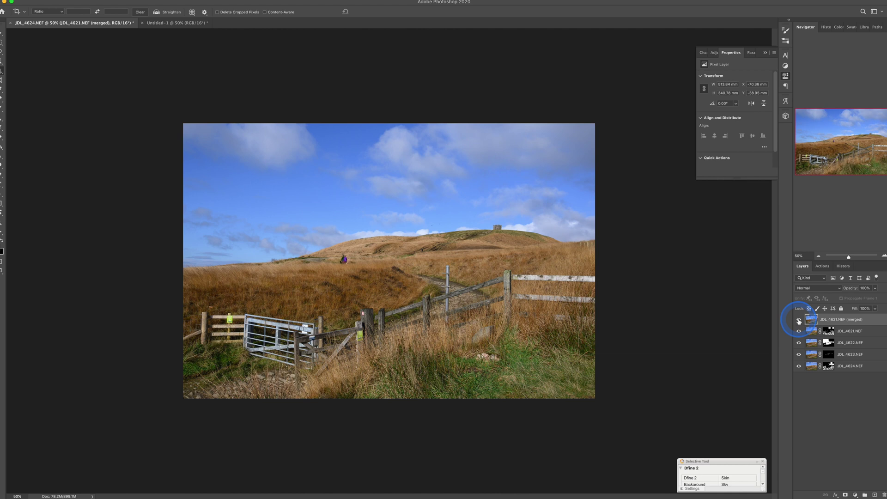
Move the merged layer to the bottom, compare JDL_4621–4624 visibility, then show only the merged layer
drag(799, 321, 798, 357)
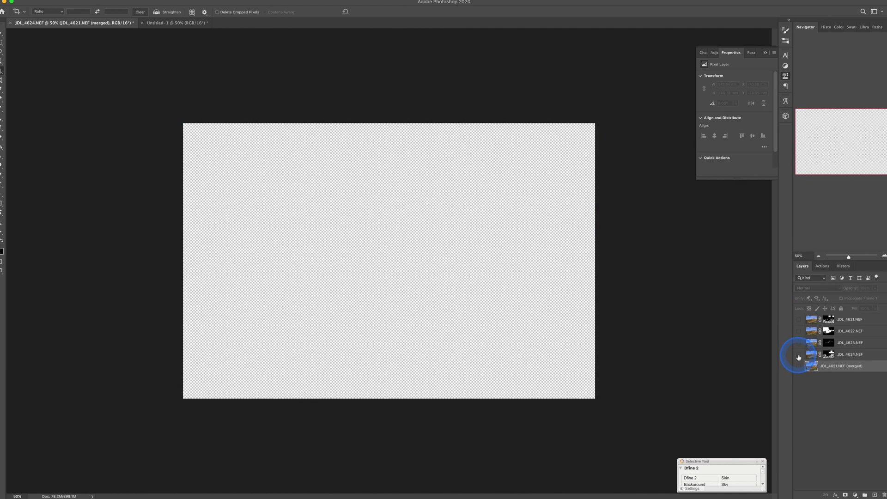
click(799, 356)
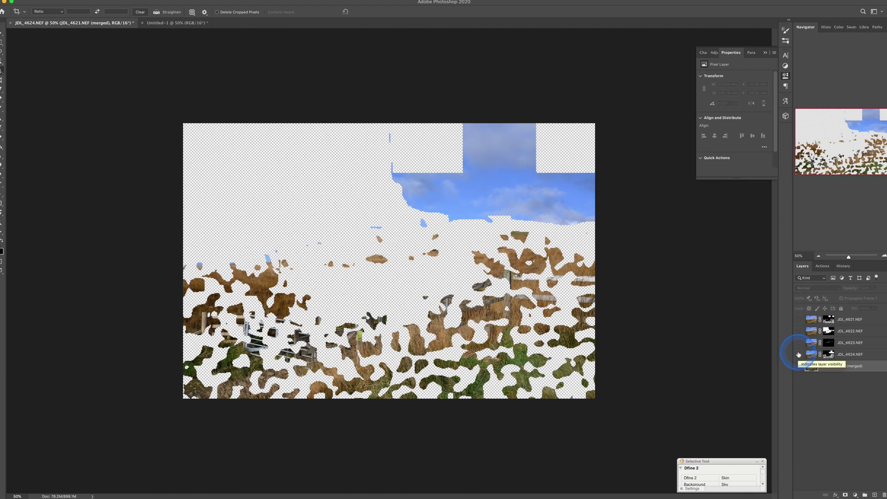
click(799, 343)
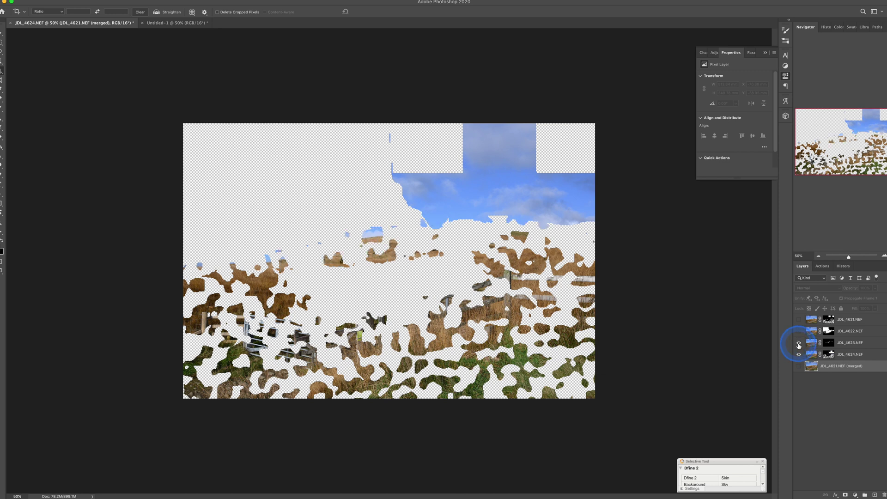
click(799, 332)
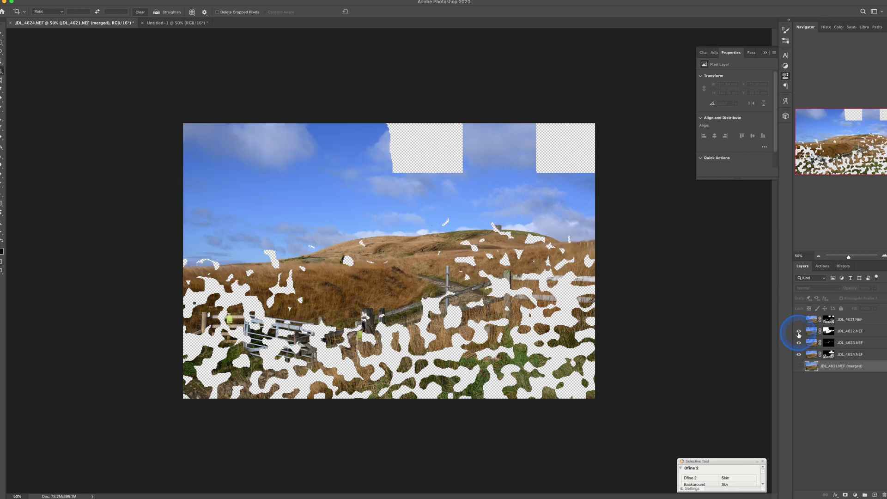
click(799, 320)
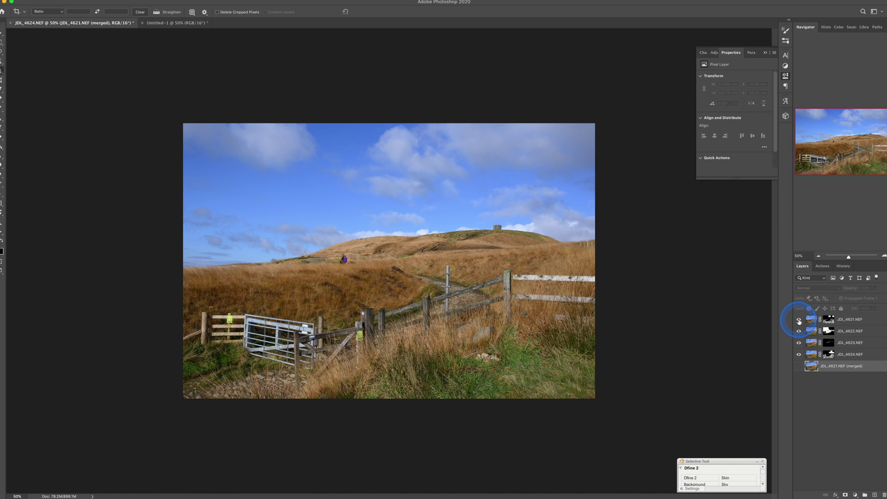
click(799, 320)
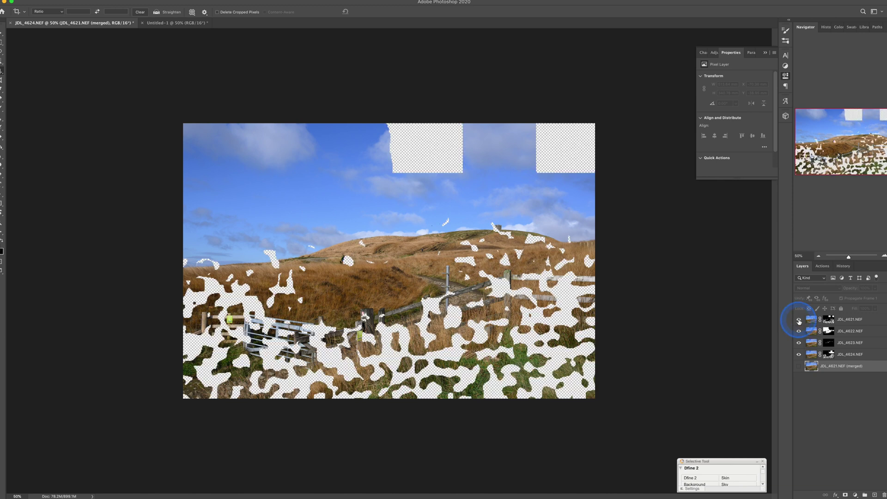
click(799, 320)
click(799, 366)
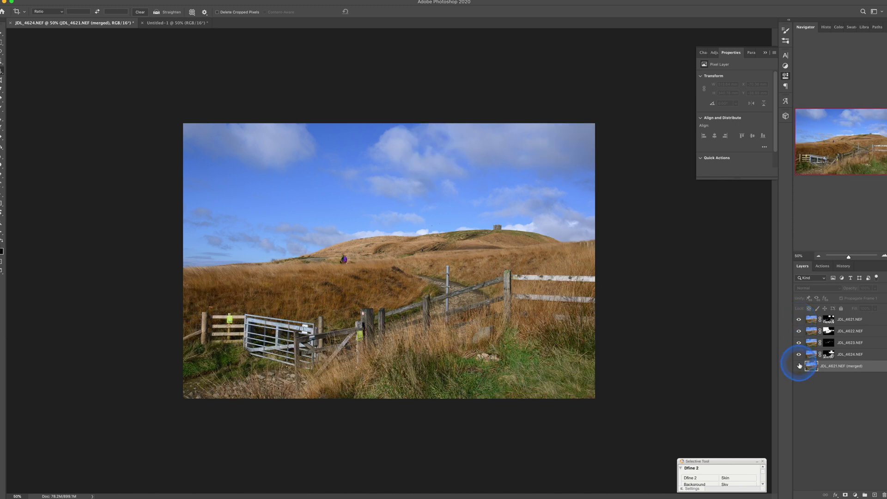
drag(800, 367, 772, 357)
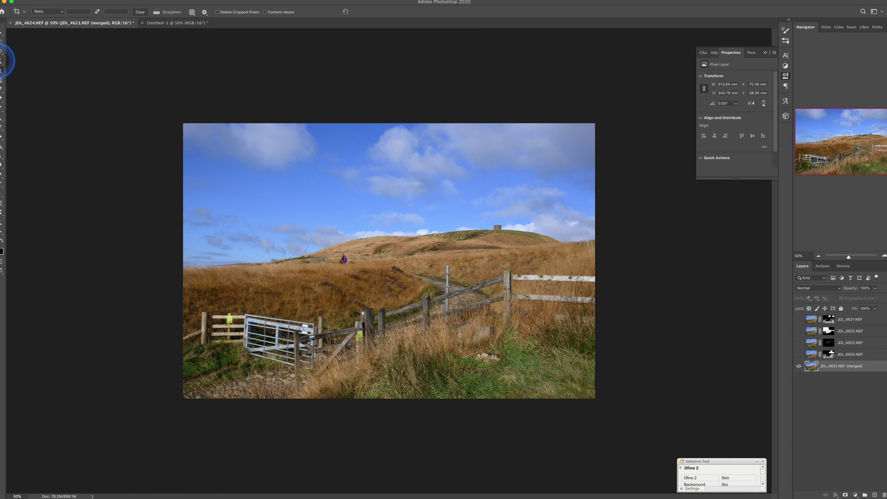
Pick the Patch tool for the hillside figure, then return to Lightroom Classic
click(2, 96)
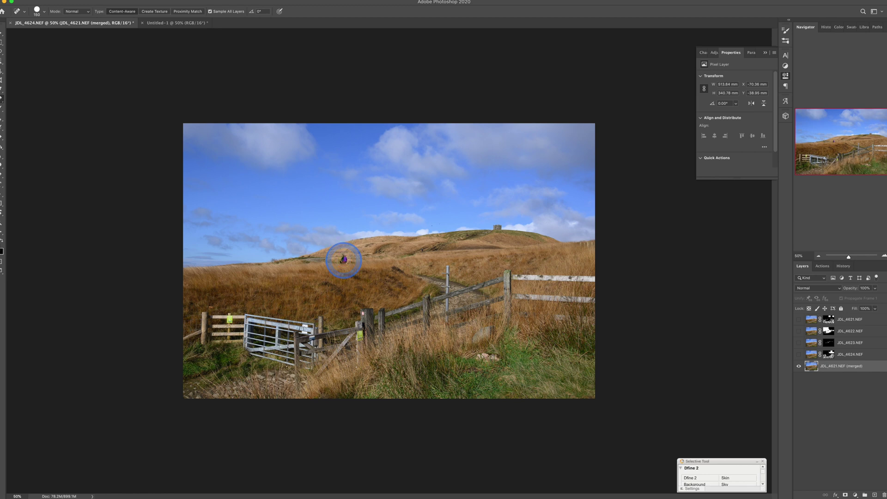
click(309, 483)
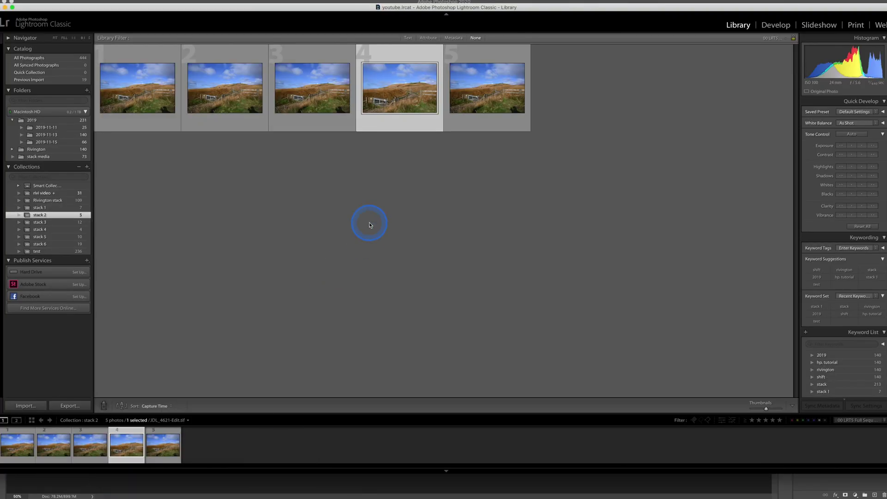
Open JDL_4621-Edit.tif in Loupe view zoomed in, then move it to Develop
double_click(411, 98)
click(446, 192)
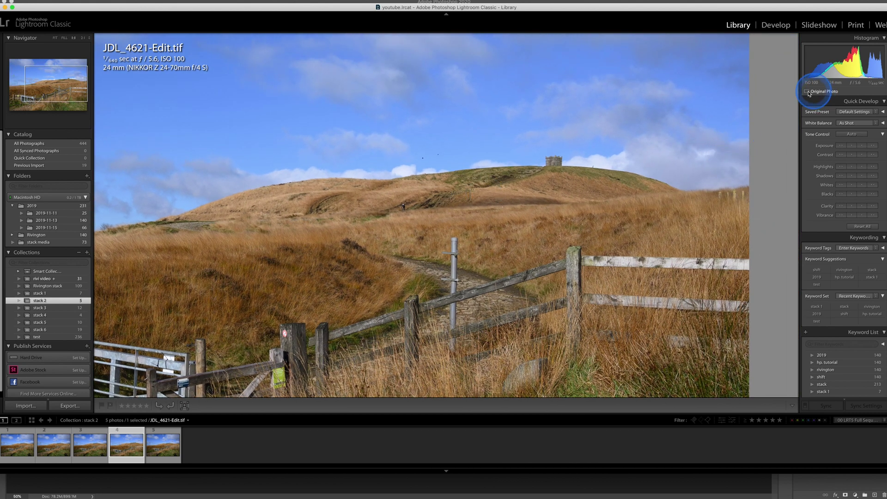
key(d)
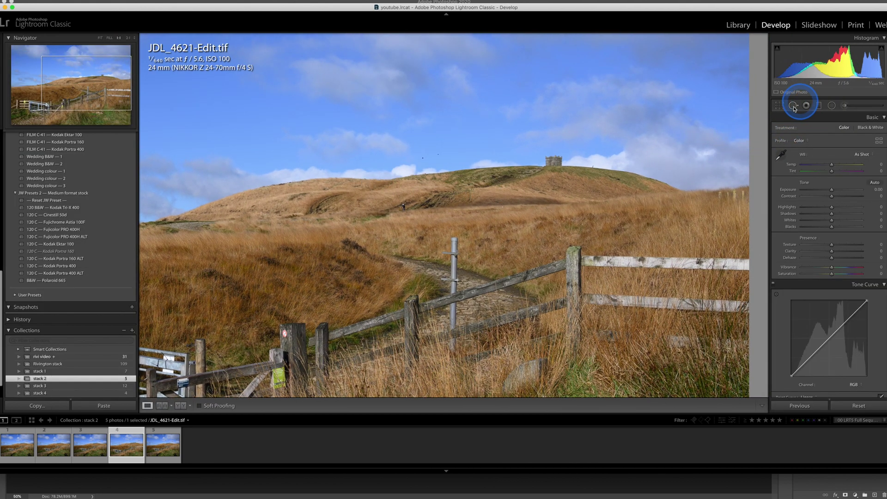
Heal two specks in the sky with Spot Removal and raise Contrast to +35
key(q)
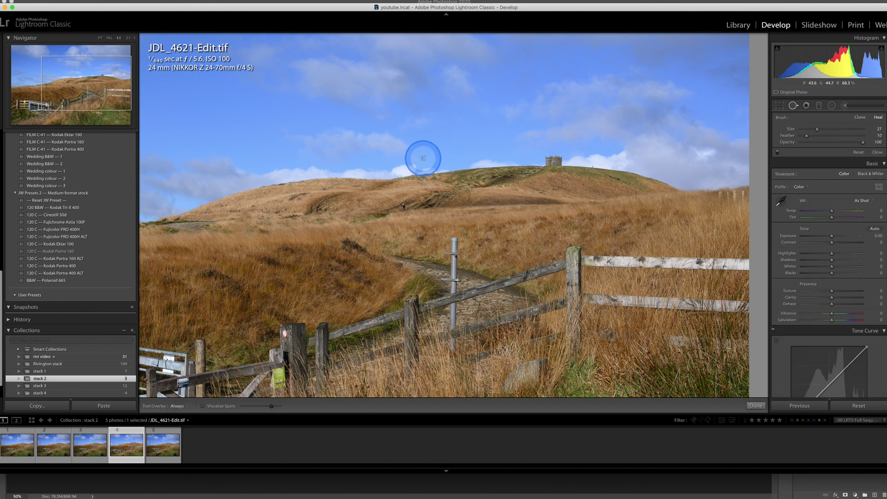
click(423, 158)
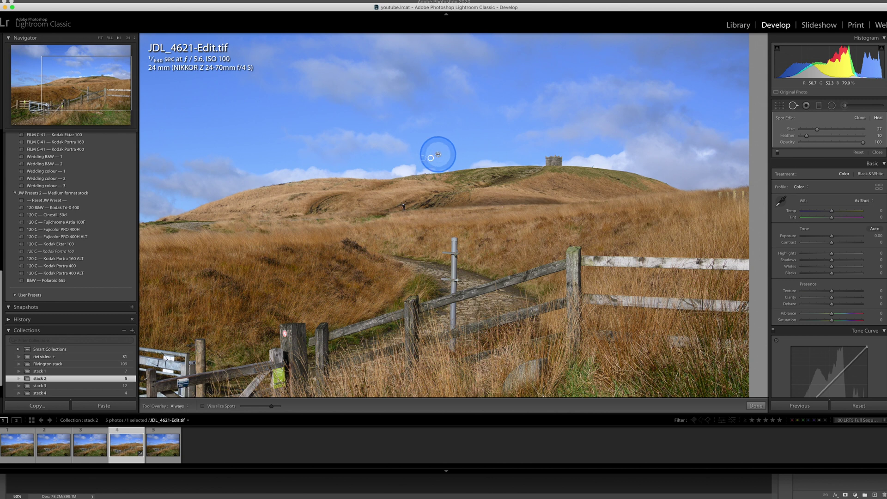
click(438, 154)
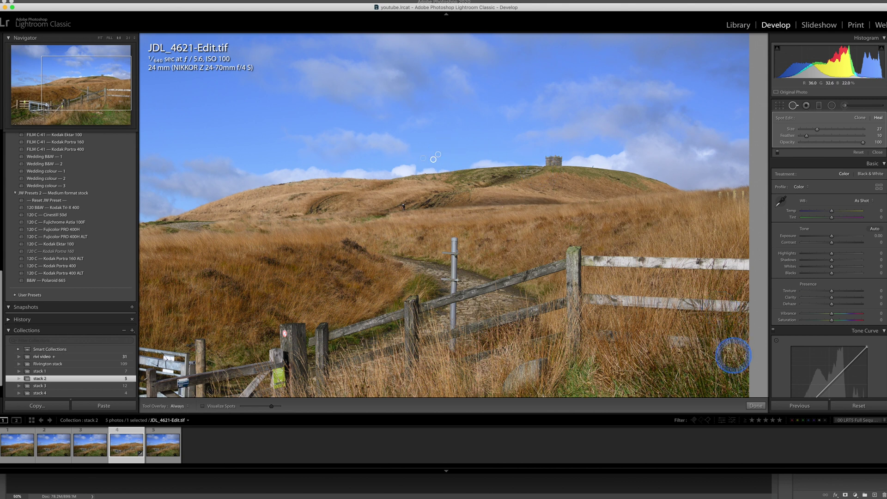
click(756, 405)
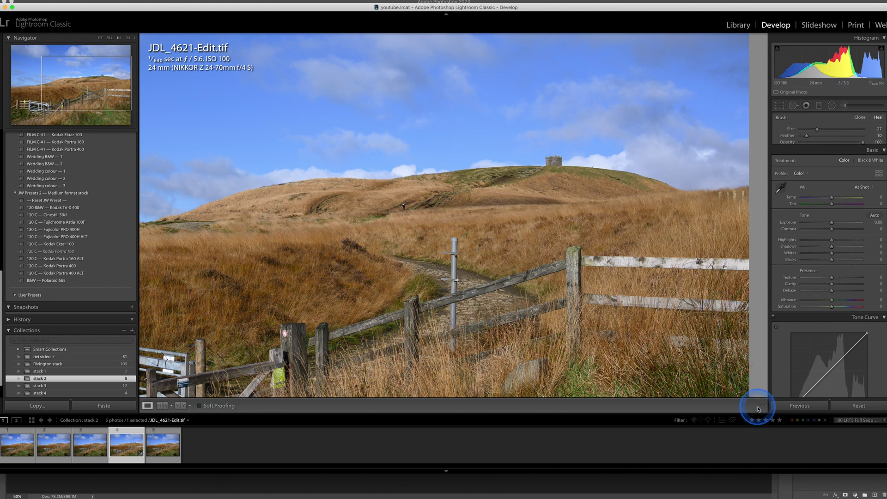
mouse_move(837, 194)
mouse_down()
mouse_move(843, 200)
mouse_move(831, 190)
mouse_up()
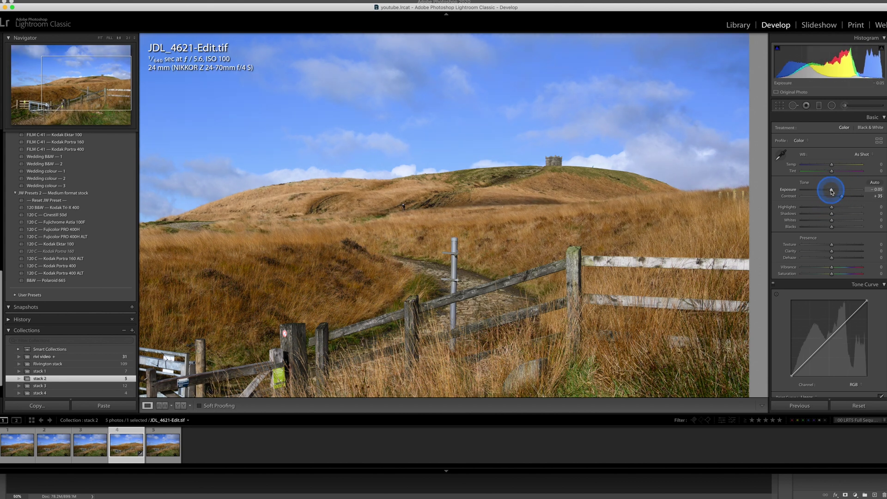
Drag a graduated filter over the sky and lower its Exposure to -0.37
click(819, 105)
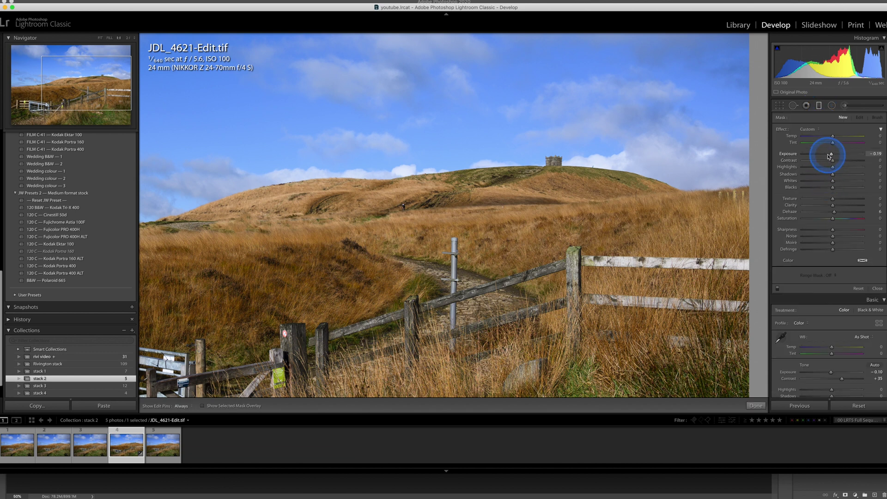
drag(406, 135, 431, 277)
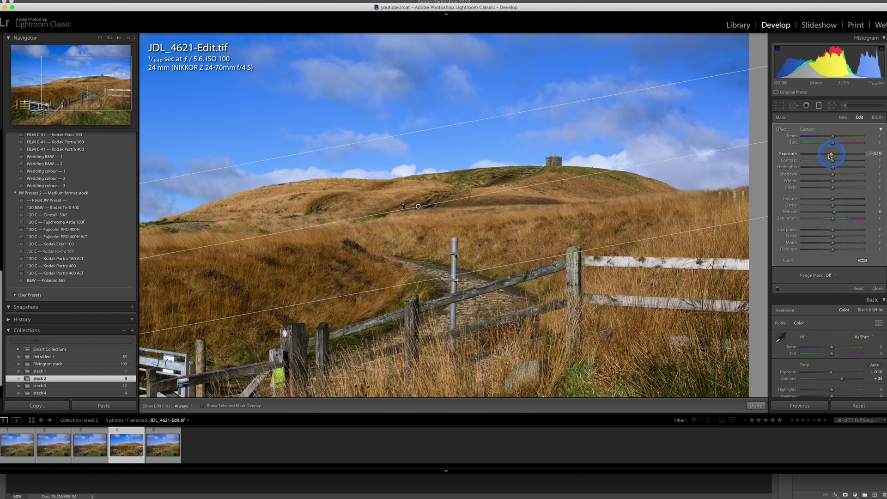
drag(828, 156, 834, 162)
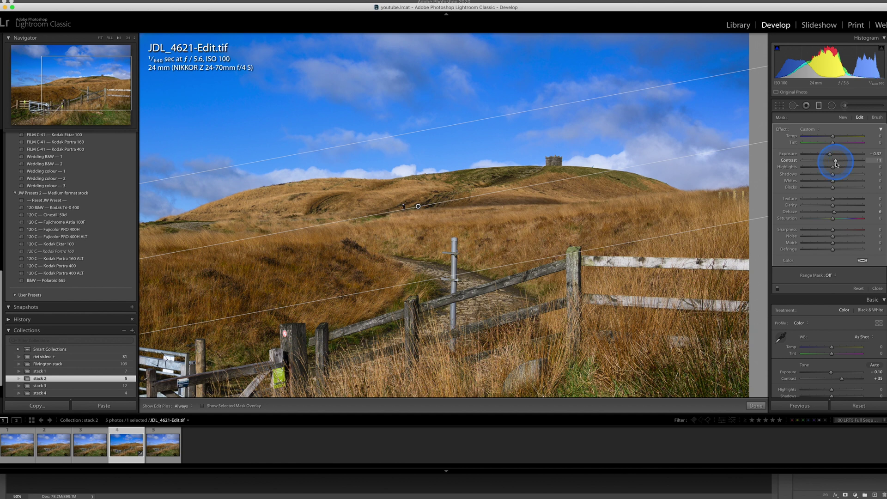
click(752, 399)
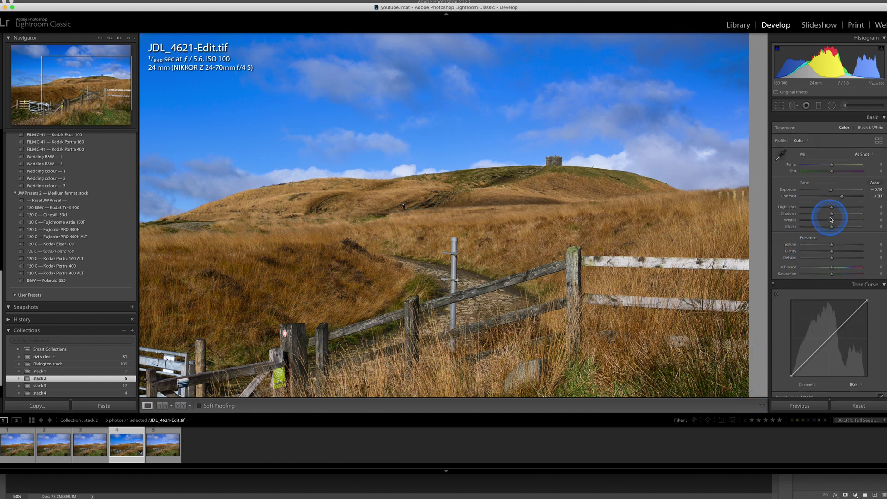
Set Shadows +15, Highlights -12, Texture +11, Clarity +4 and Contrast +27
click(614, 211)
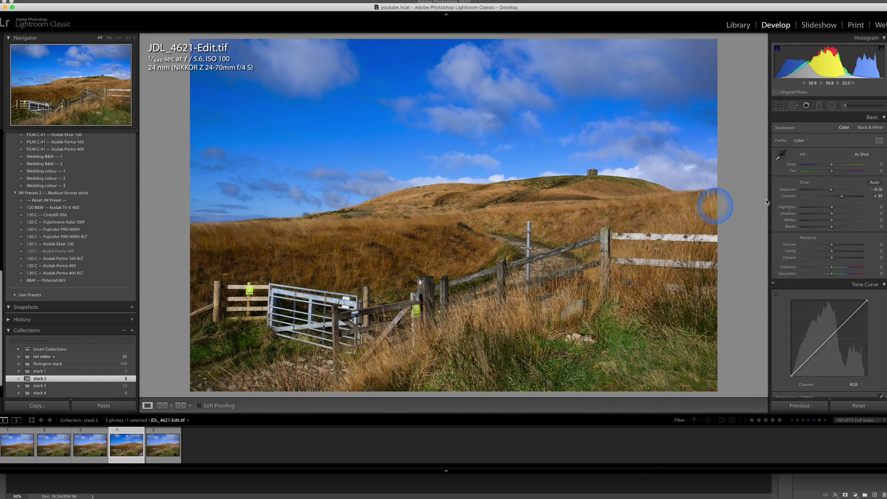
drag(832, 214, 840, 215)
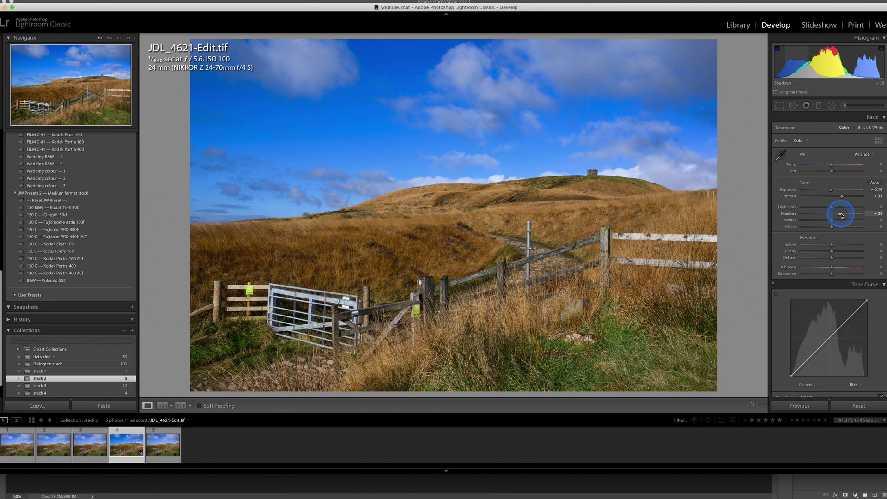
drag(832, 209, 829, 210)
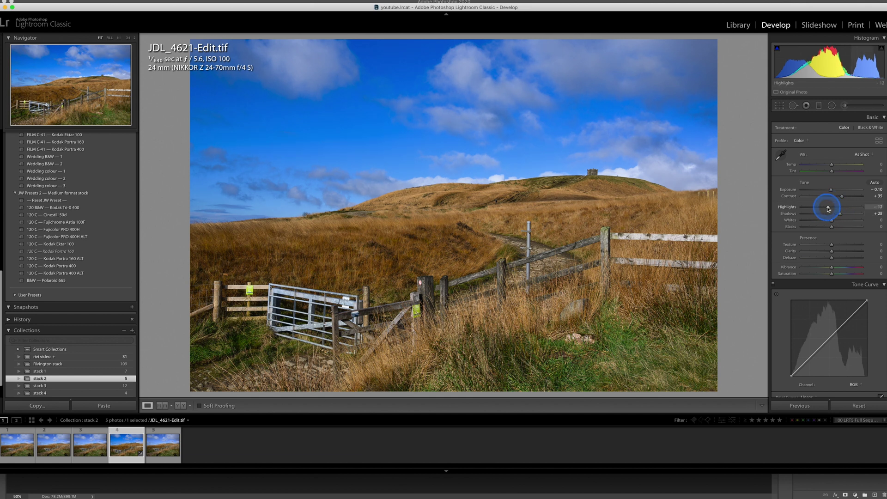
click(831, 245)
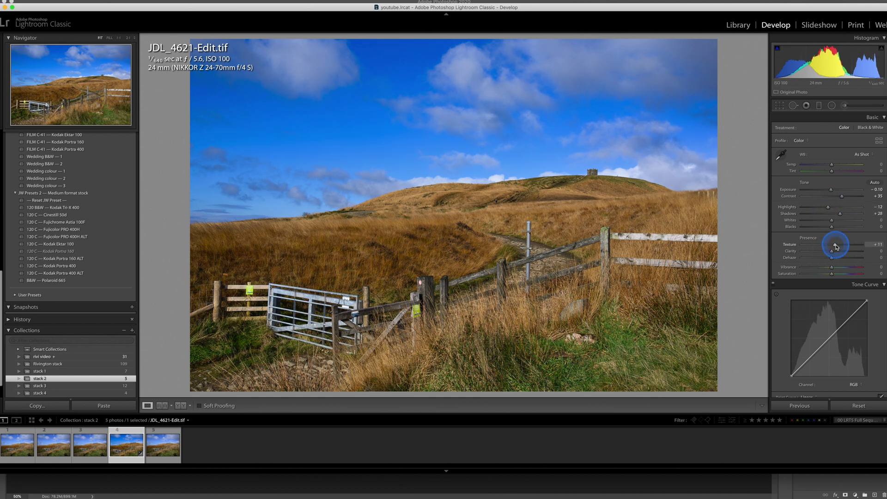
click(833, 251)
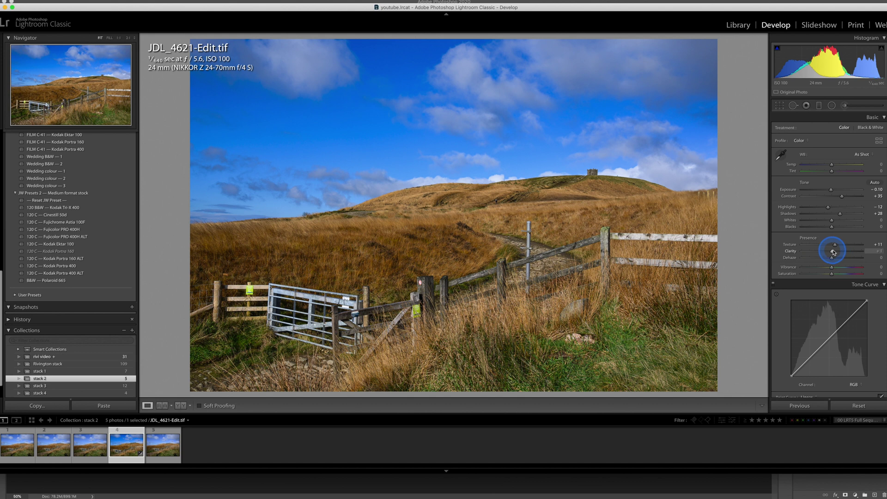
click(842, 197)
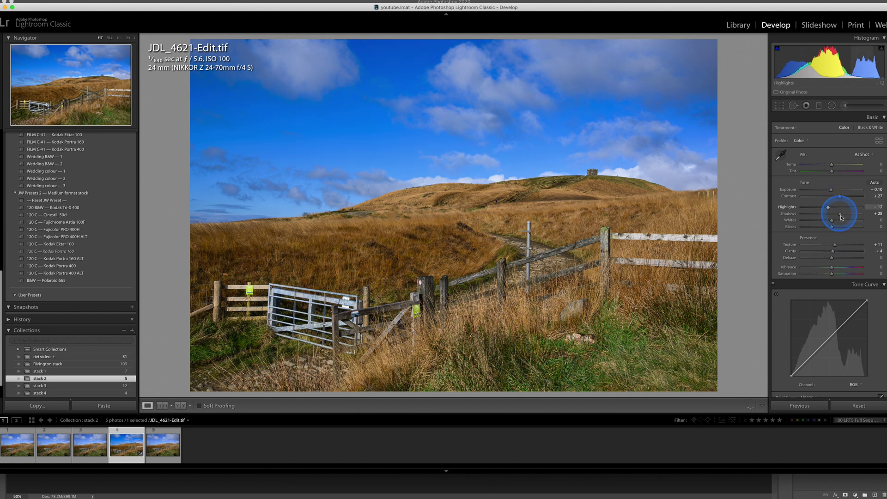
click(840, 215)
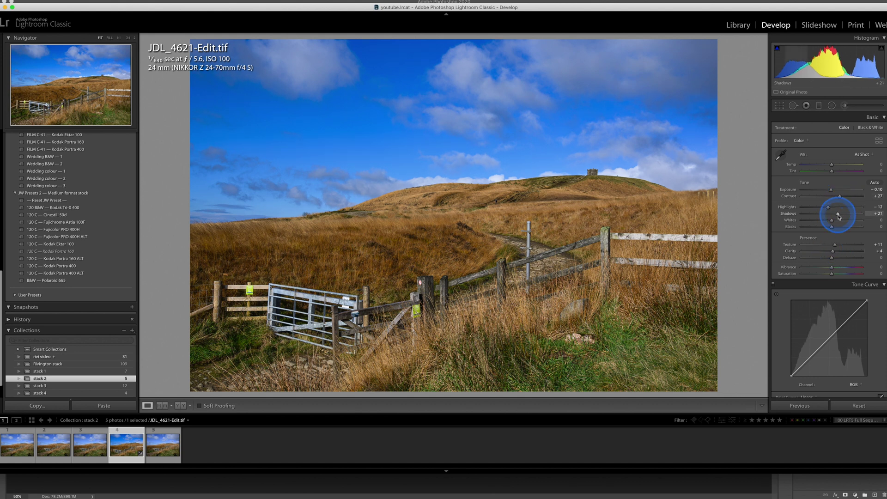
drag(840, 216, 837, 215)
click(798, 244)
Add a lowered shadow point and a raised highlight point to the tone curve
scroll(797, 243, down, 3)
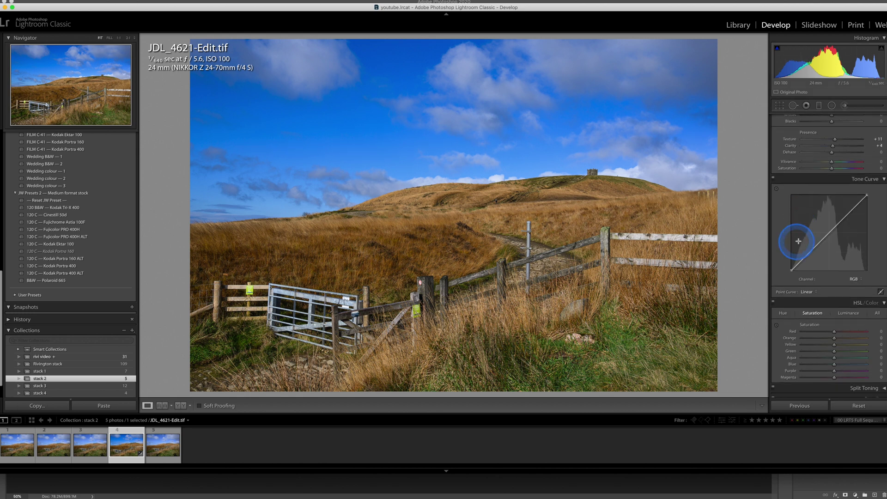
click(812, 247)
drag(814, 248, 815, 253)
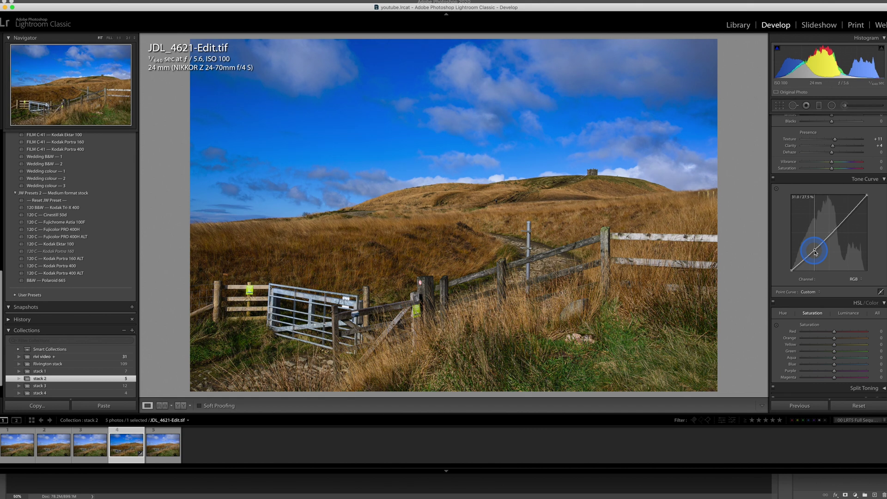
click(828, 230)
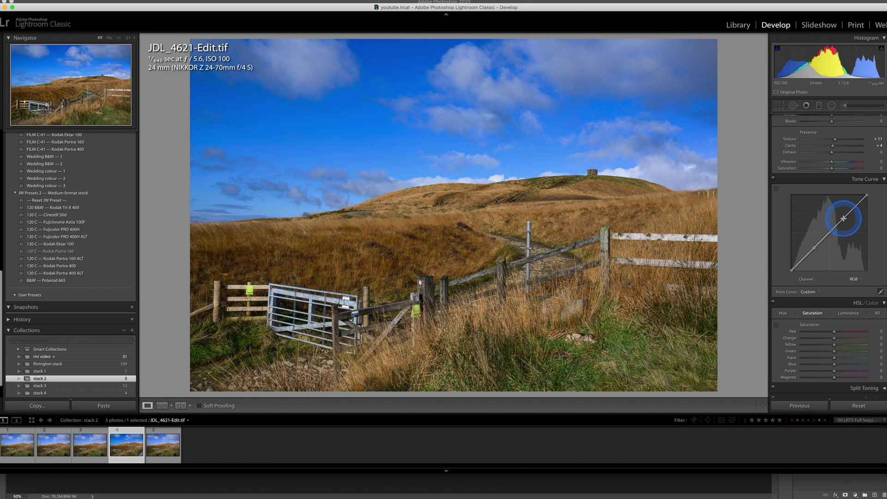
drag(845, 219, 843, 218)
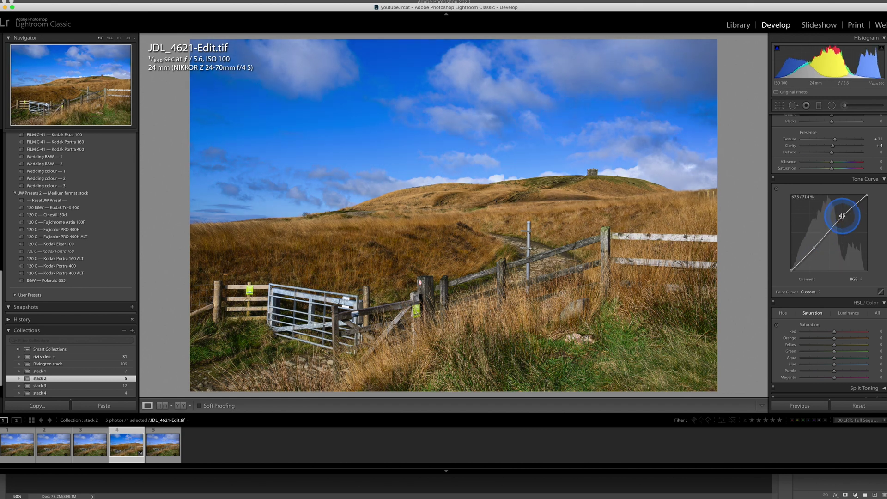
scroll(806, 263, down, 4)
Sharpen the photo with Amount 28 and Masking 83 in the Detail panel
scroll(806, 268, down, 7)
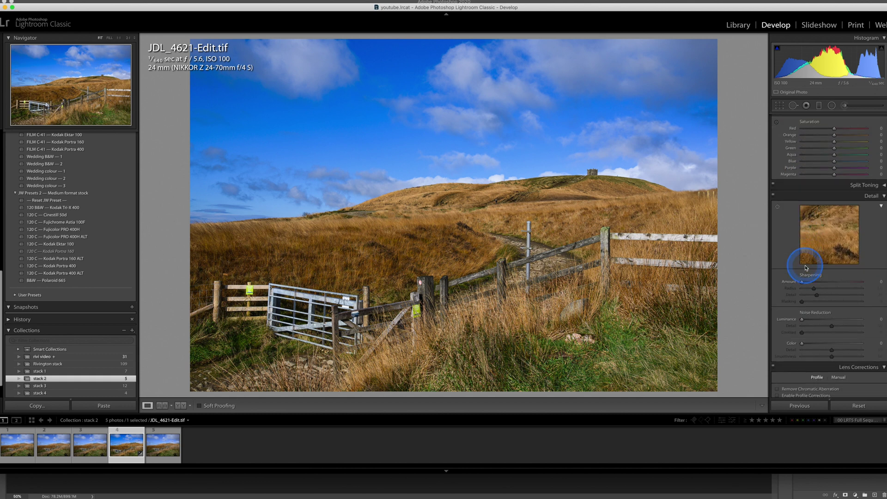
drag(802, 250, 816, 253)
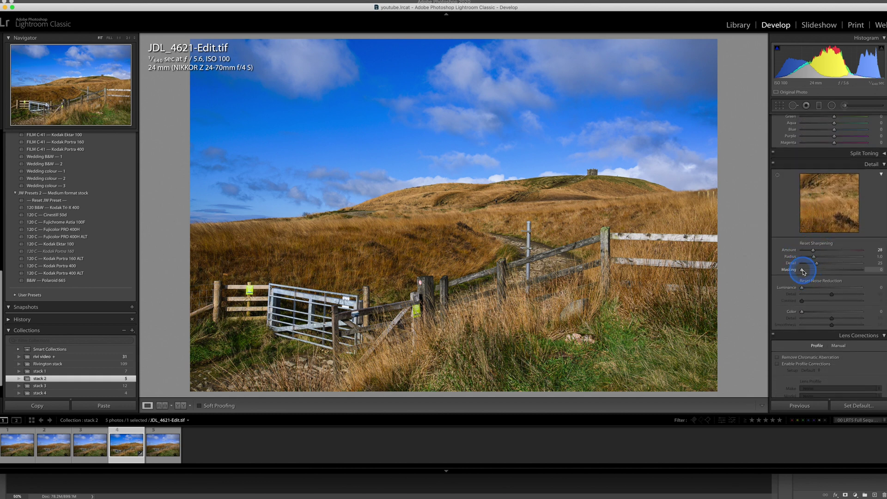
drag(803, 271, 852, 273)
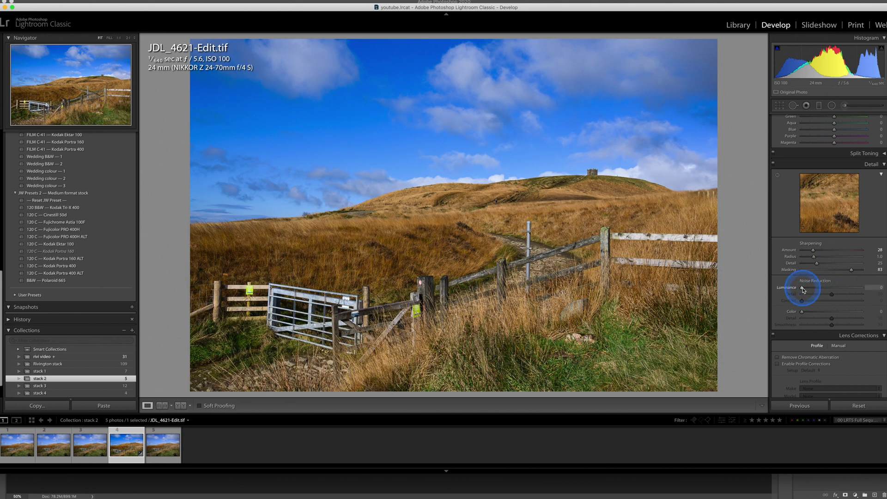
Enable Remove Chromatic Aberration and lens Profile Corrections
click(796, 357)
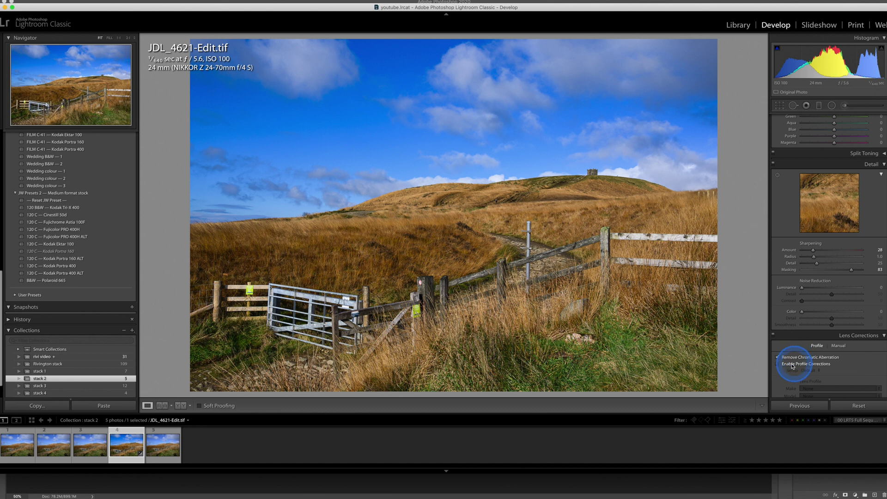
click(791, 364)
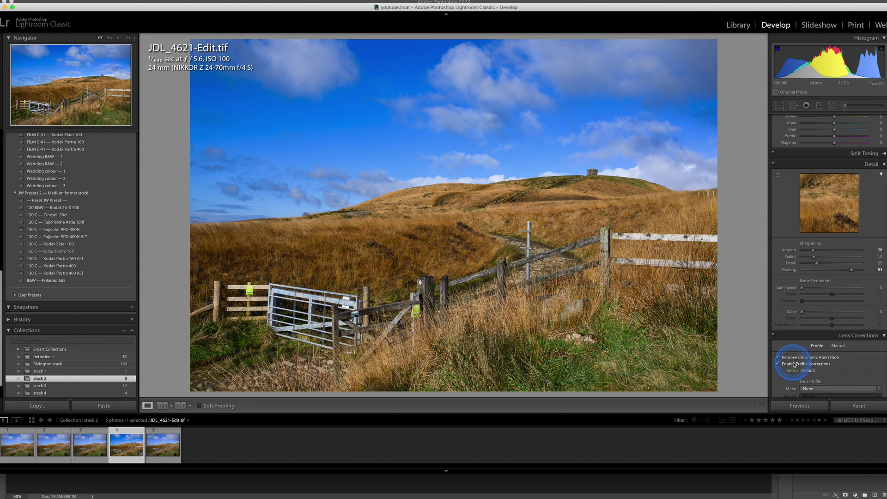
scroll(794, 365, down, 10)
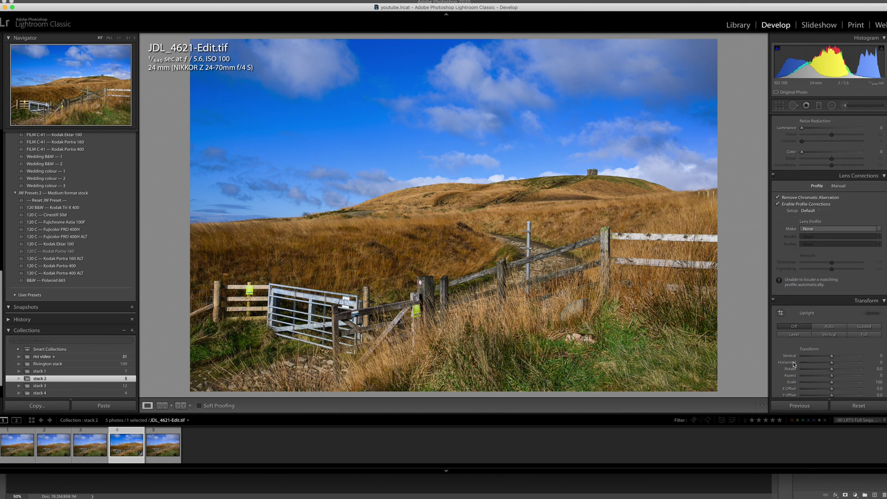